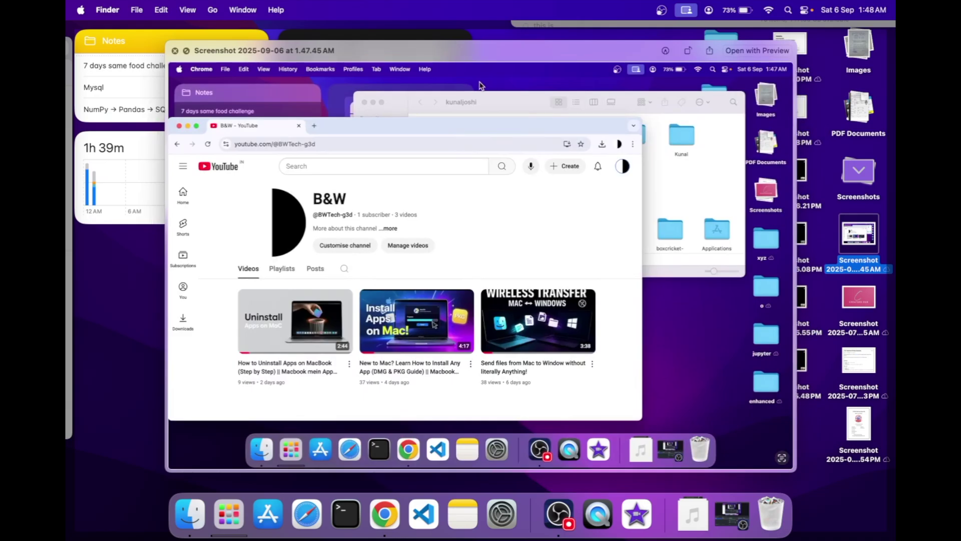
Step: Capture a screenshot of a selected region across the top of the browser window, open it from its thumbnail, and close the preview
left_click(175, 51)
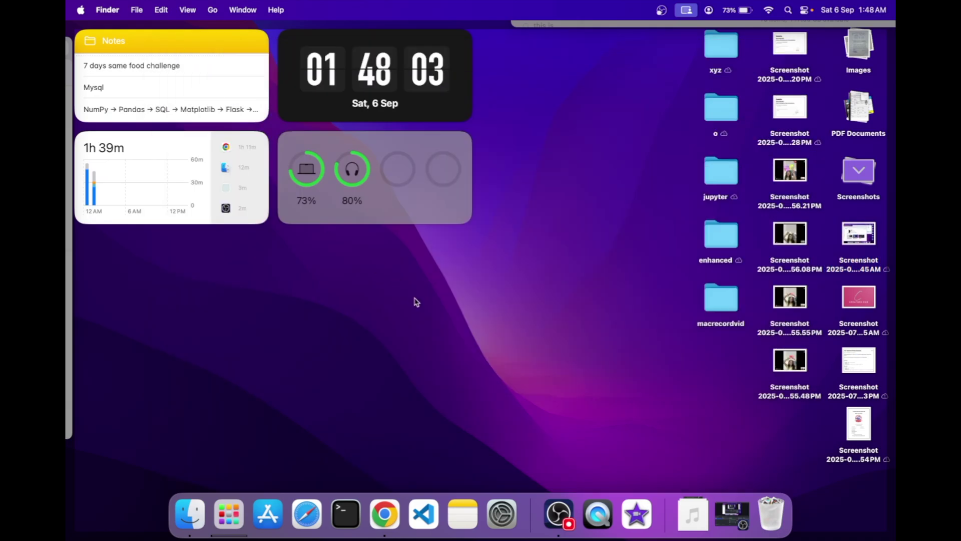
left_click(416, 301)
key("super+shift+4")
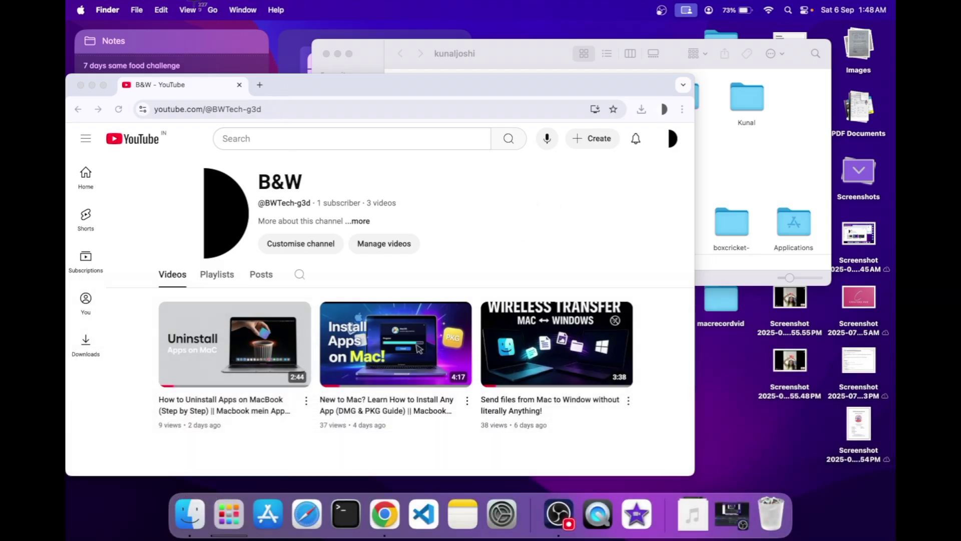
left_click_drag(192, 1, 615, 275)
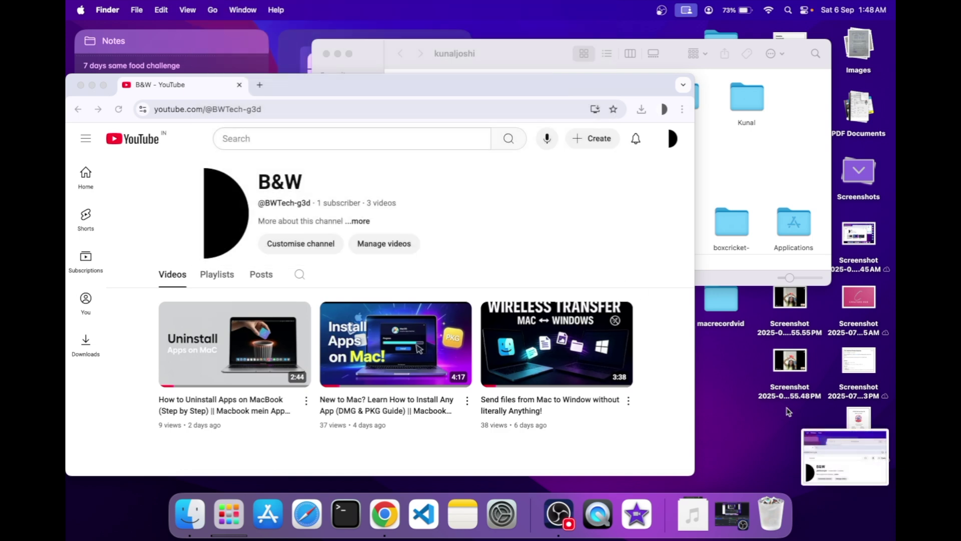
left_click(833, 457)
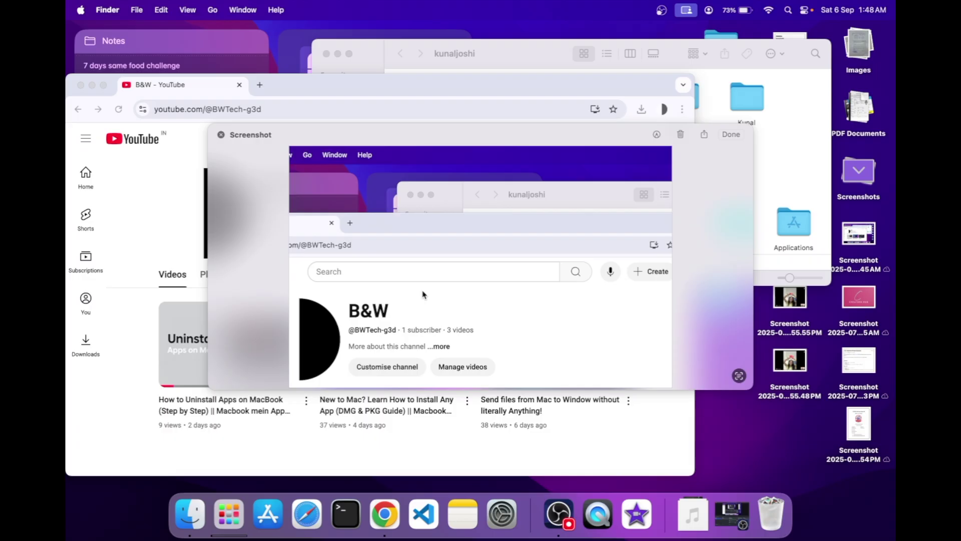
left_click(220, 135)
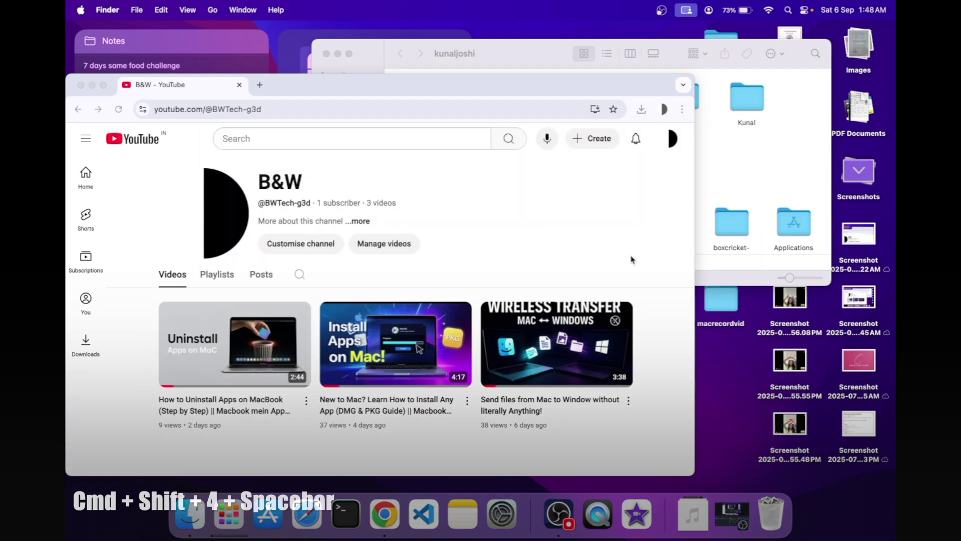
Step: Capture only the Finder window behind the browser, open the capture from its thumbnail, and view its sharing options
key("super+shift+4")
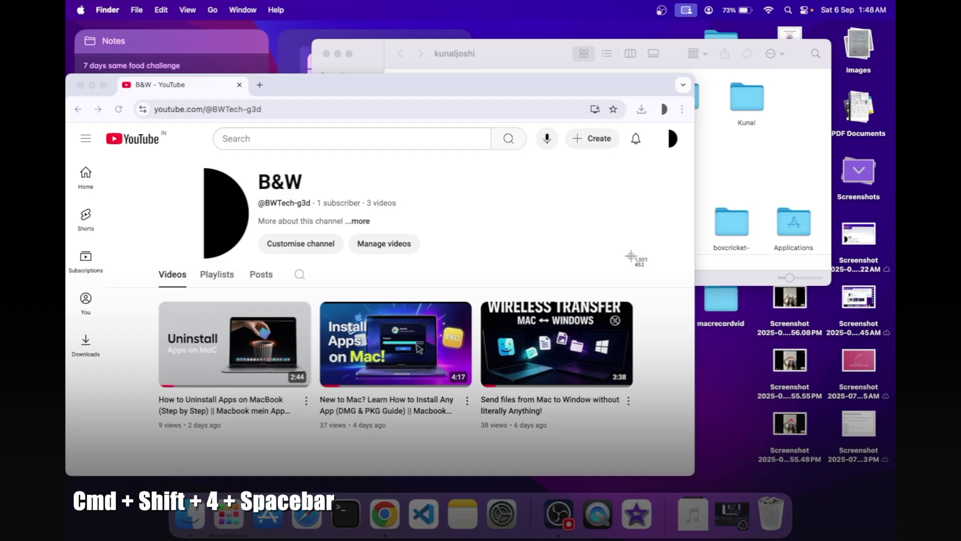
key("space")
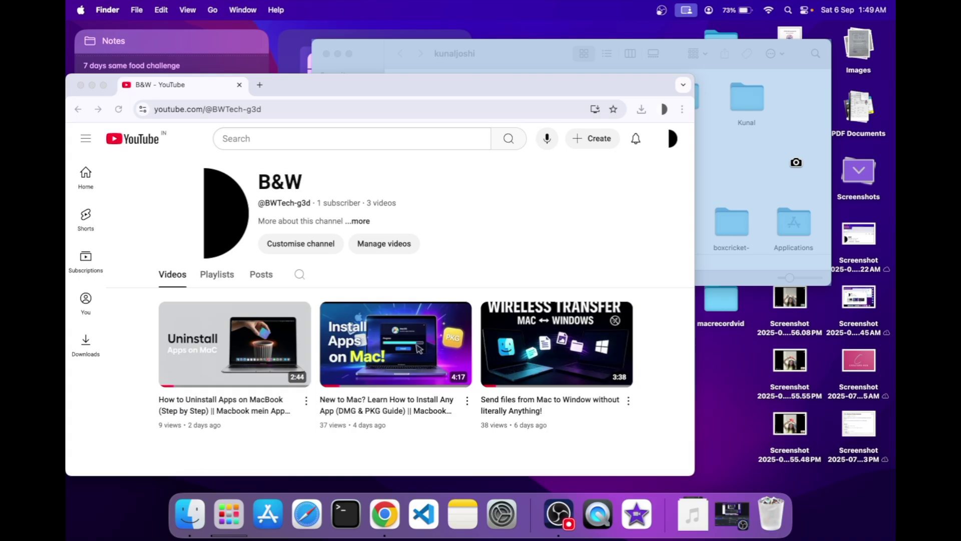
left_click(796, 162)
left_click(862, 461)
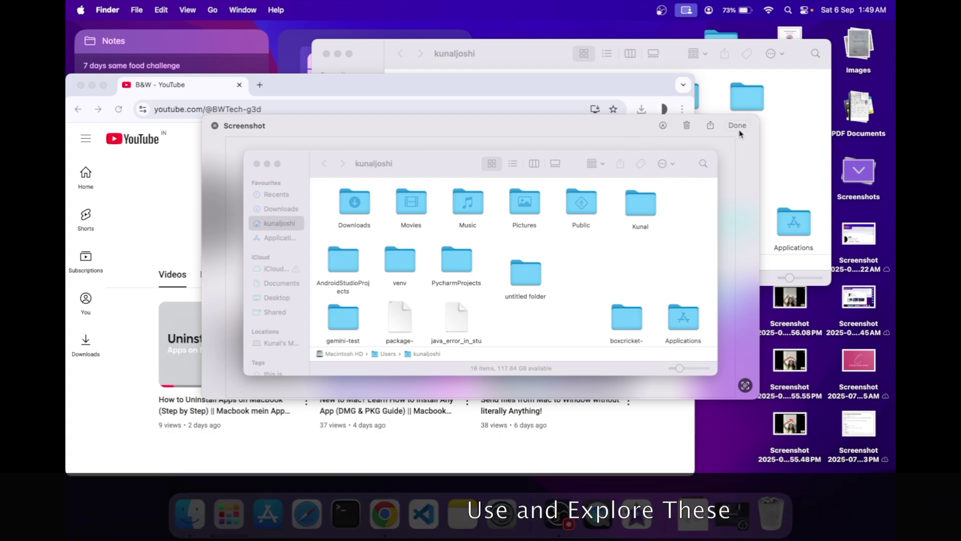
left_click(710, 125)
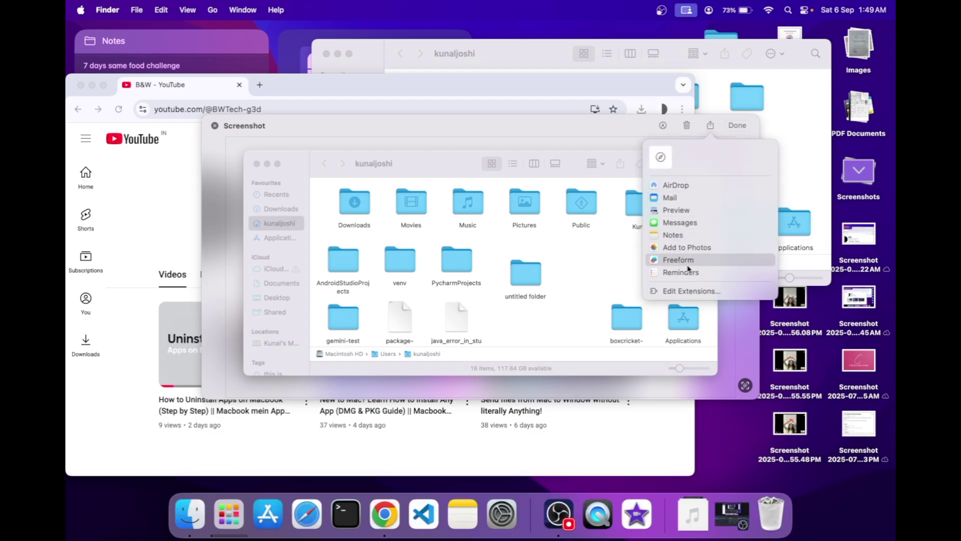
left_click(618, 149)
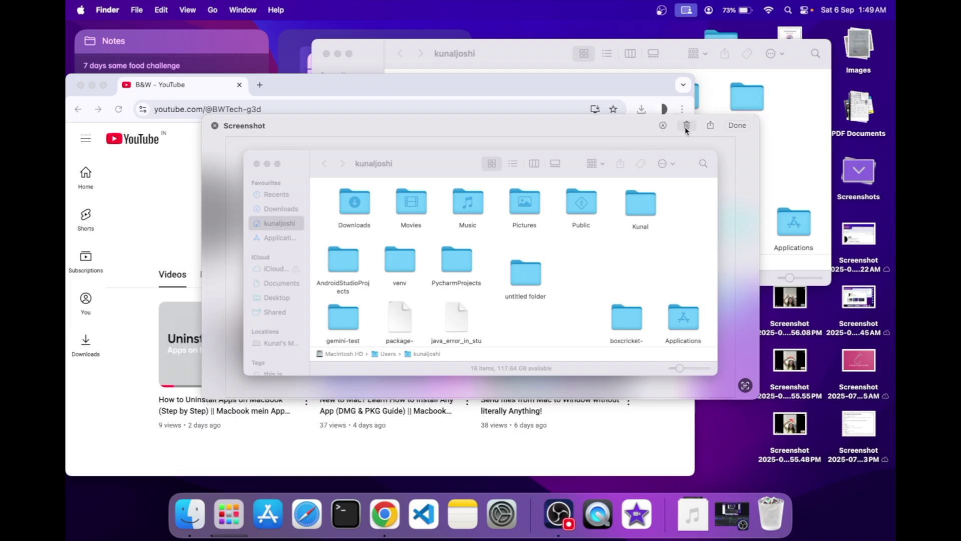
Step: Try marking up the window screenshot with a pen stroke, a large black-filled round shape and a text box
left_click(662, 126)
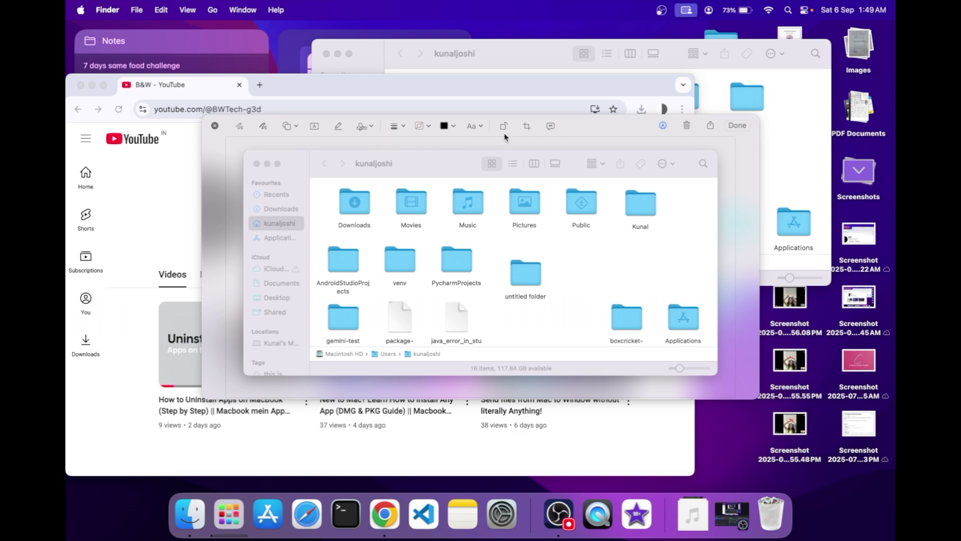
left_click(239, 126)
left_click(328, 202)
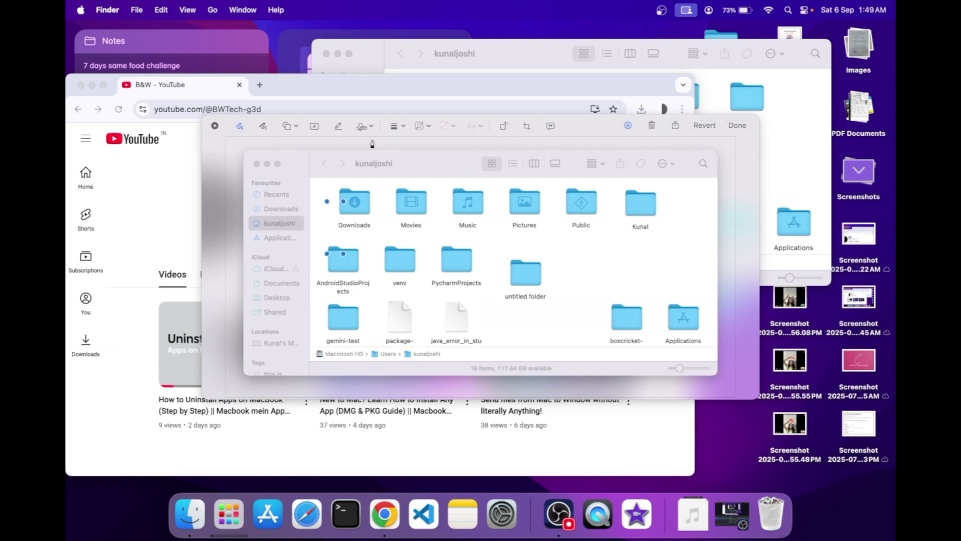
left_click(423, 127)
left_click(433, 169)
mouse_move(446, 175)
left_mouse_down()
mouse_move(494, 161)
mouse_move(420, 159)
left_mouse_up()
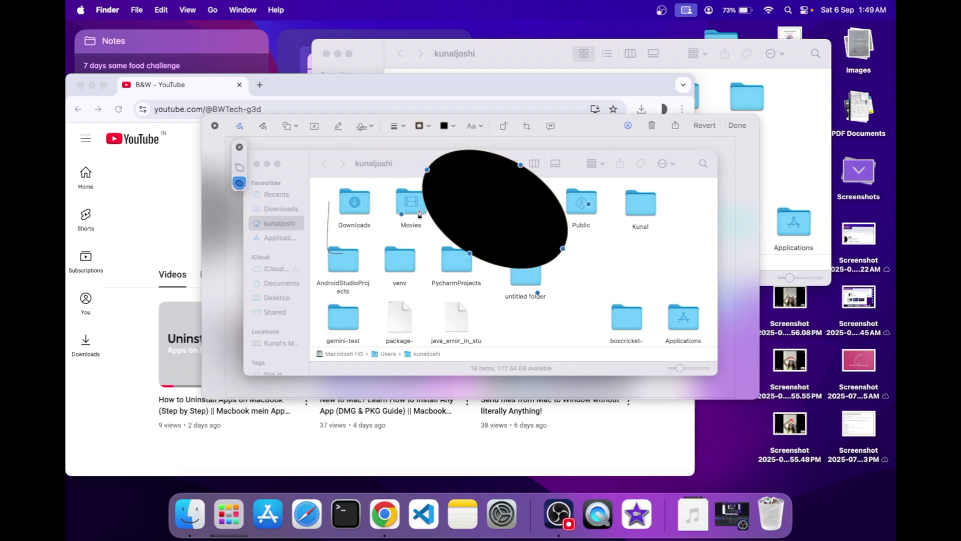
left_click_drag(420, 214, 391, 256)
left_click(314, 125)
left_click(264, 126)
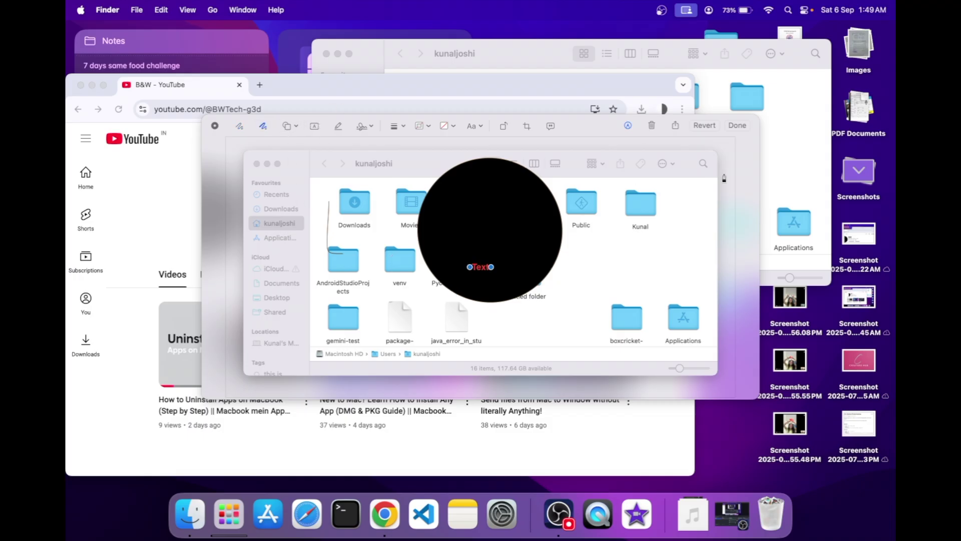
Step: Revert the markup on the window screenshot and delete the screenshot
left_click(704, 125)
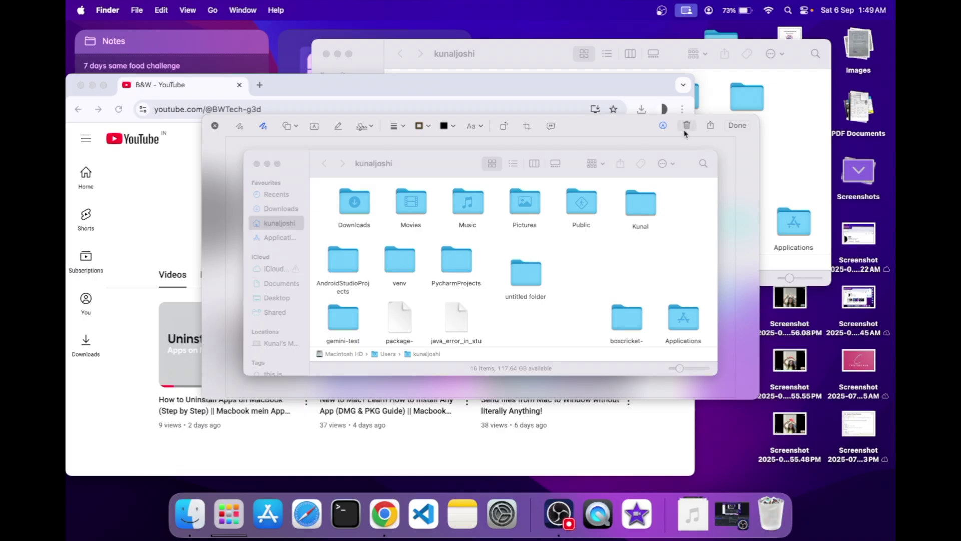
left_click(684, 129)
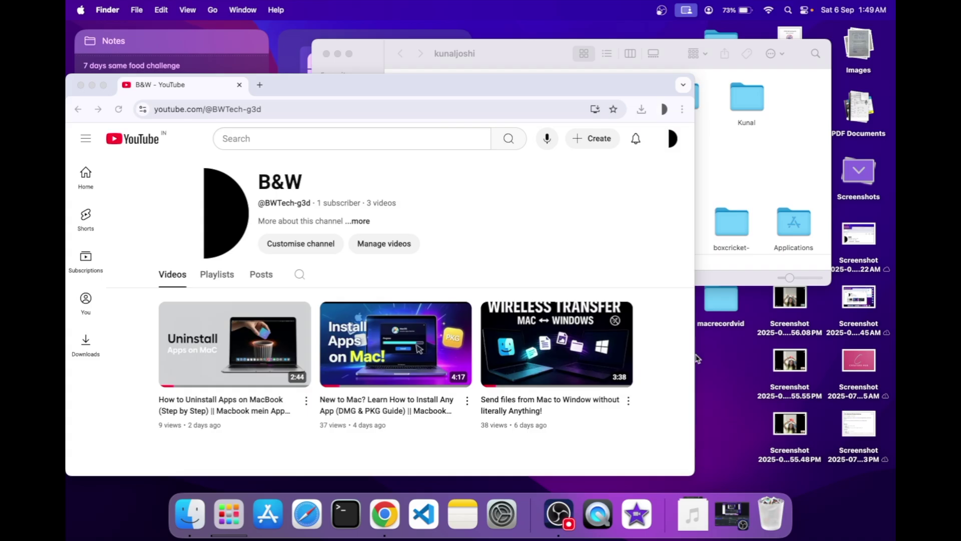
Step: Reveal the desktop, preview the two newest saved screenshots with Quick Look, and bring the windows back
left_click(716, 358)
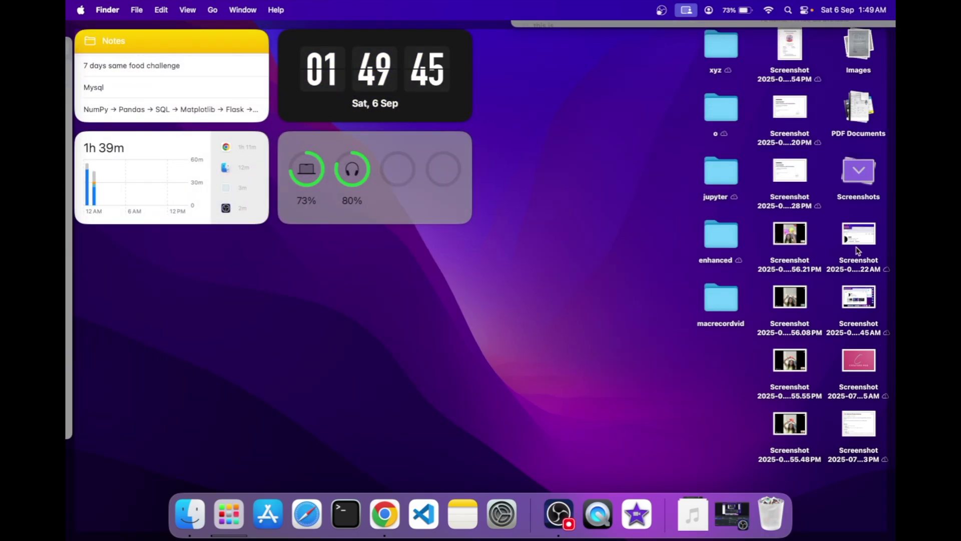
left_click(862, 290)
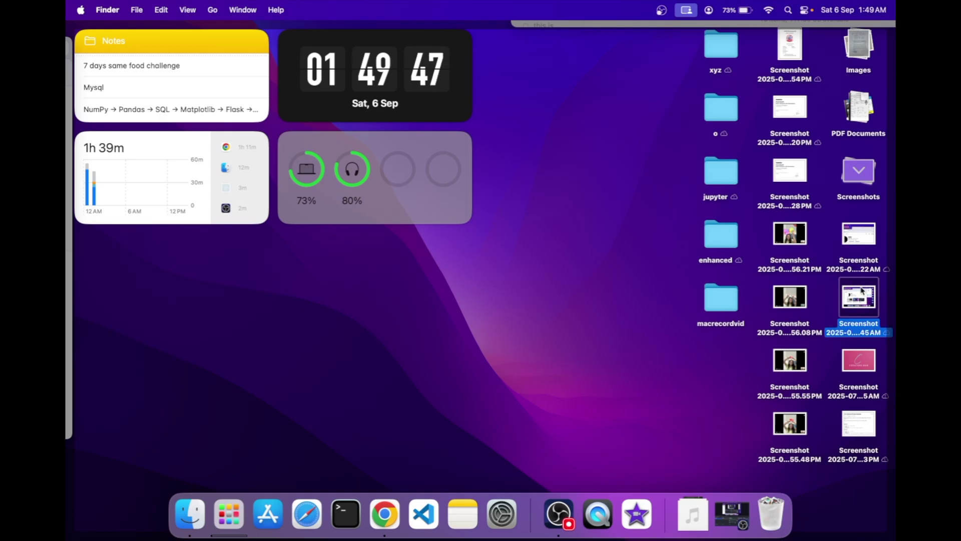
key("space")
left_click(863, 231)
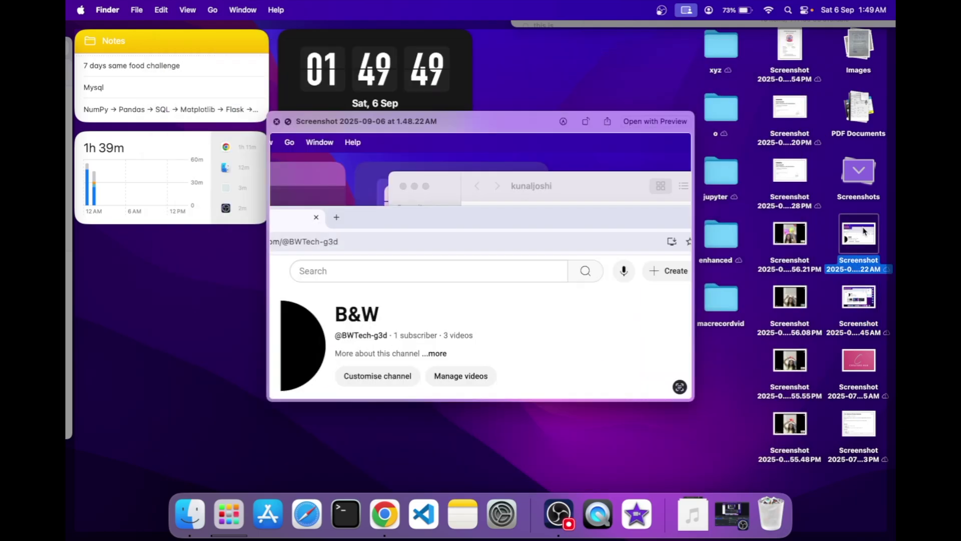
left_click(277, 121)
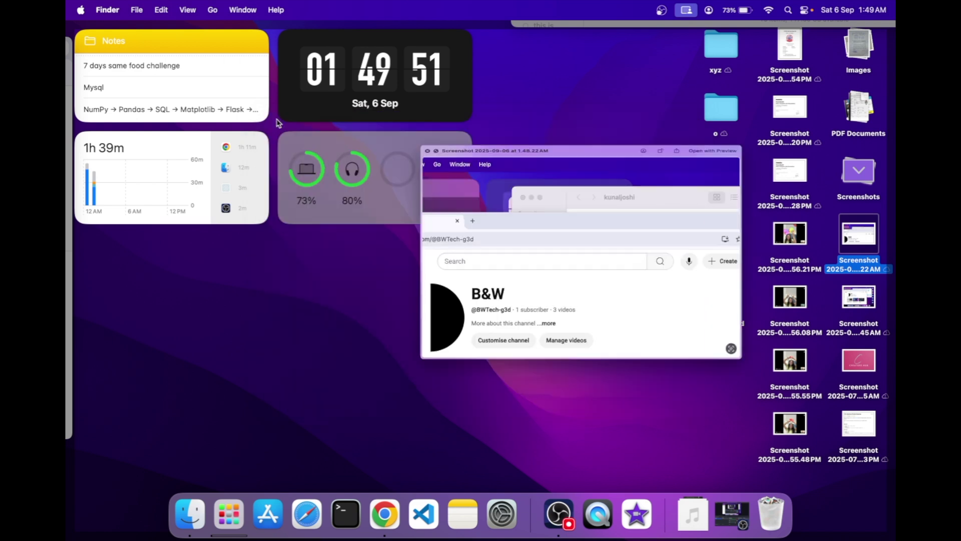
left_click(448, 286)
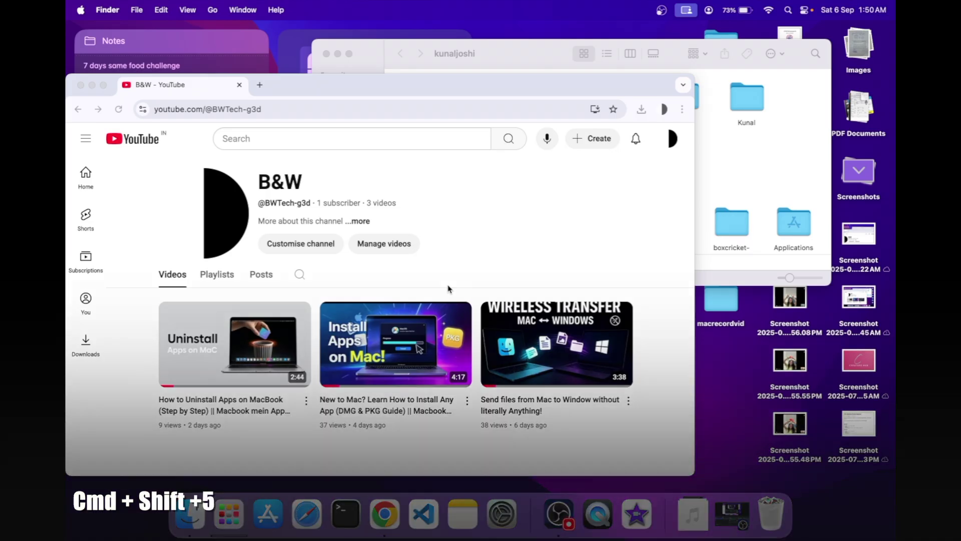
Step: Record the entire screen, stop the recording, and open the clip from its thumbnail to play it
key("super+shift+5")
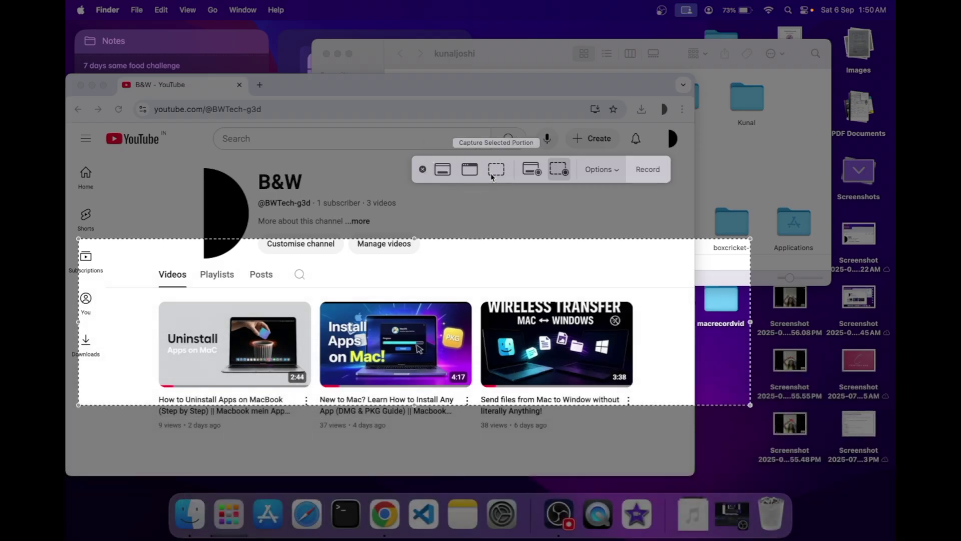
left_click(532, 171)
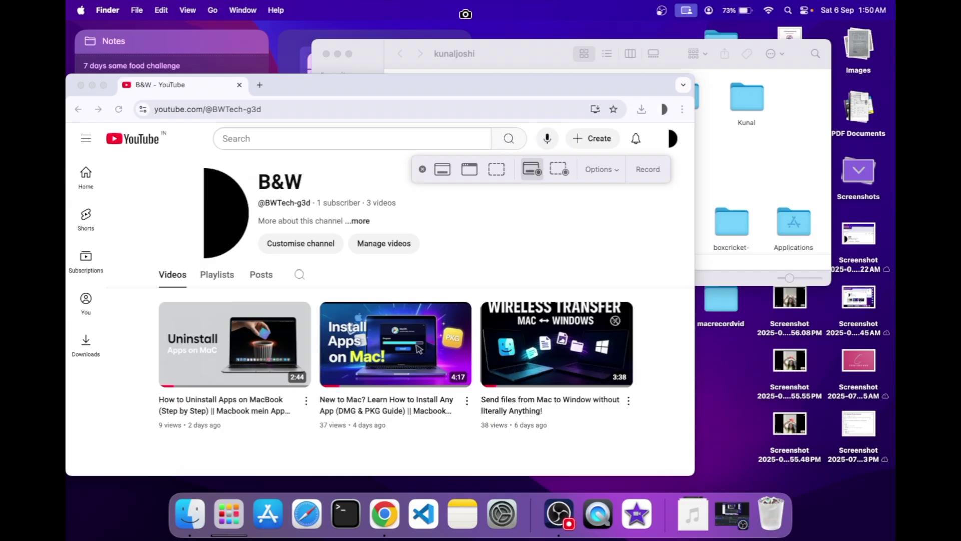
left_click(645, 172)
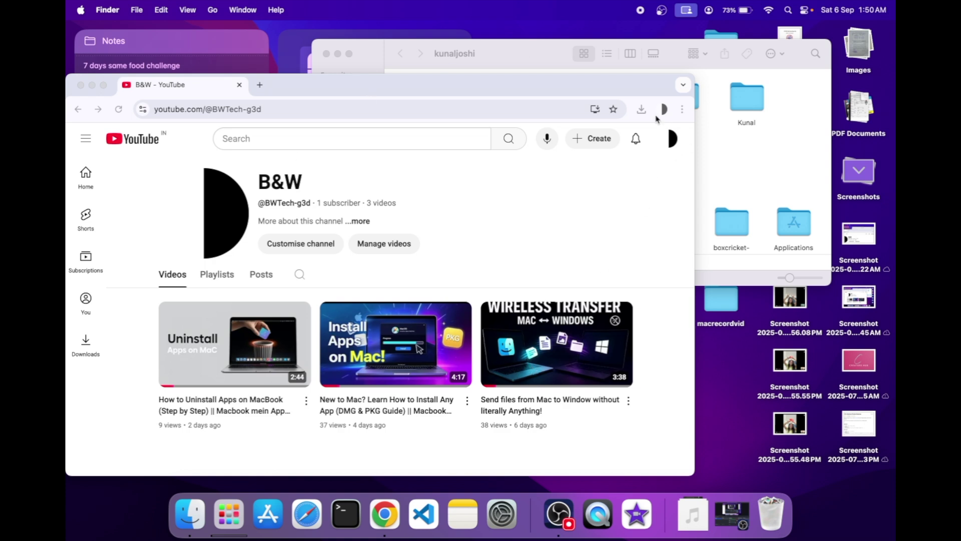
left_click(640, 9)
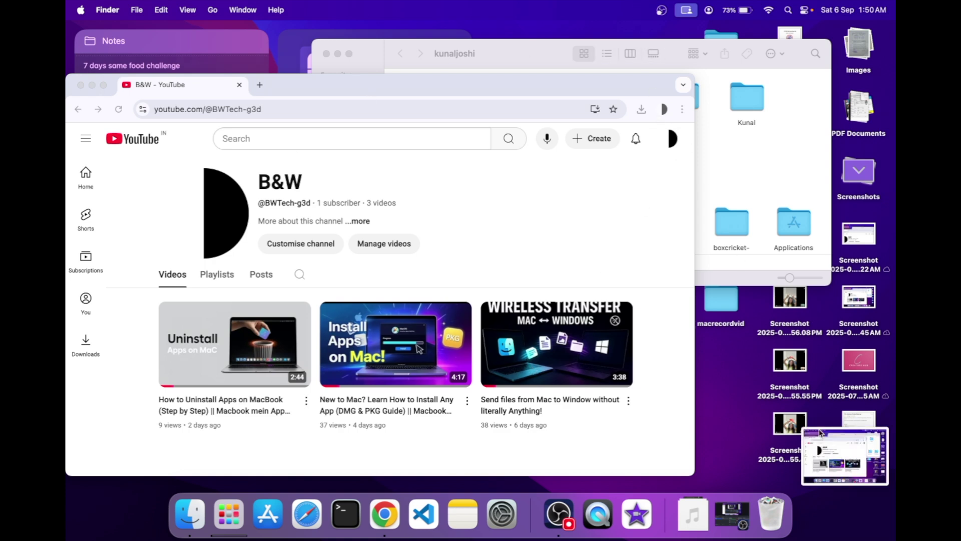
left_click(829, 453)
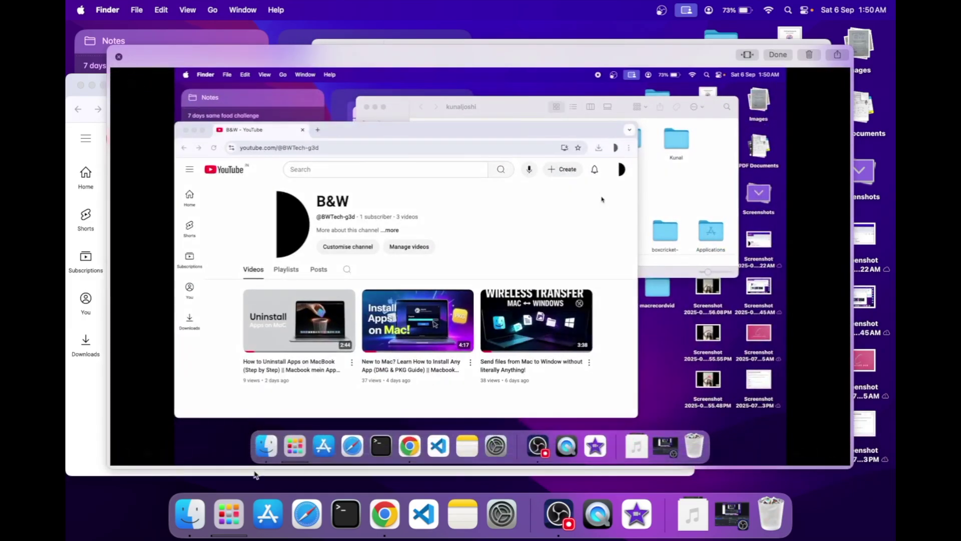
left_click(148, 453)
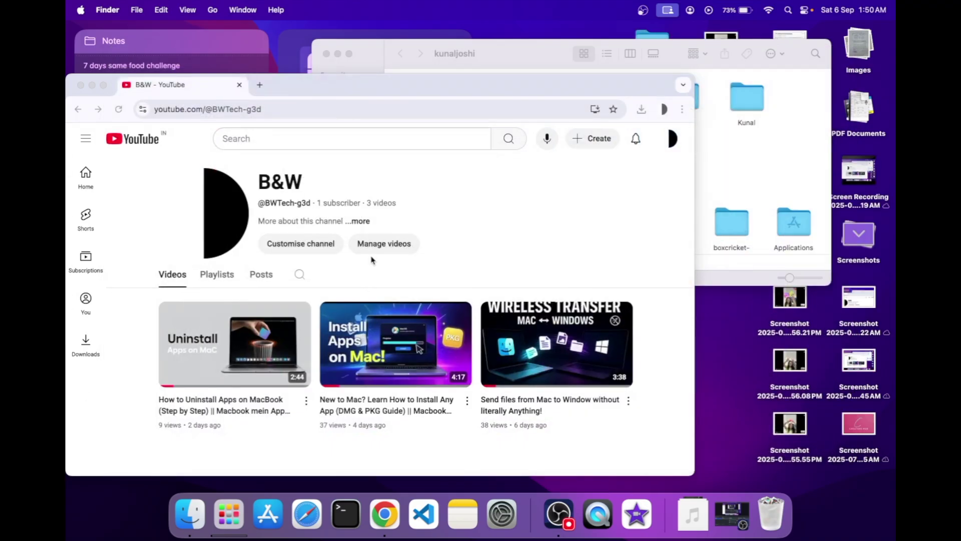
Step: Choose recording of a selected portion and frame the channel header and leftmost video thumbnails on the YouTube page
key("super+shift+5")
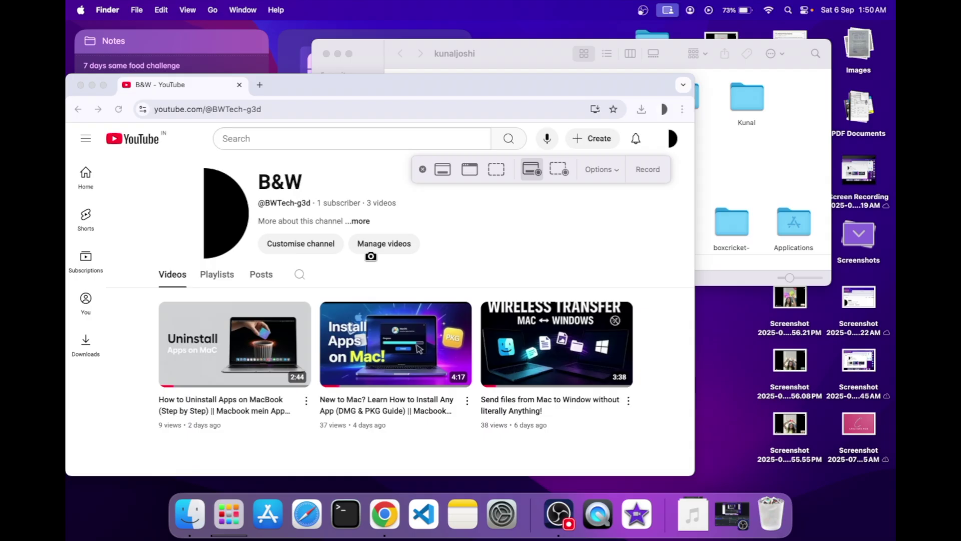
left_click(553, 169)
left_click_drag(418, 300, 479, 301)
left_click_drag(811, 242, 413, 150)
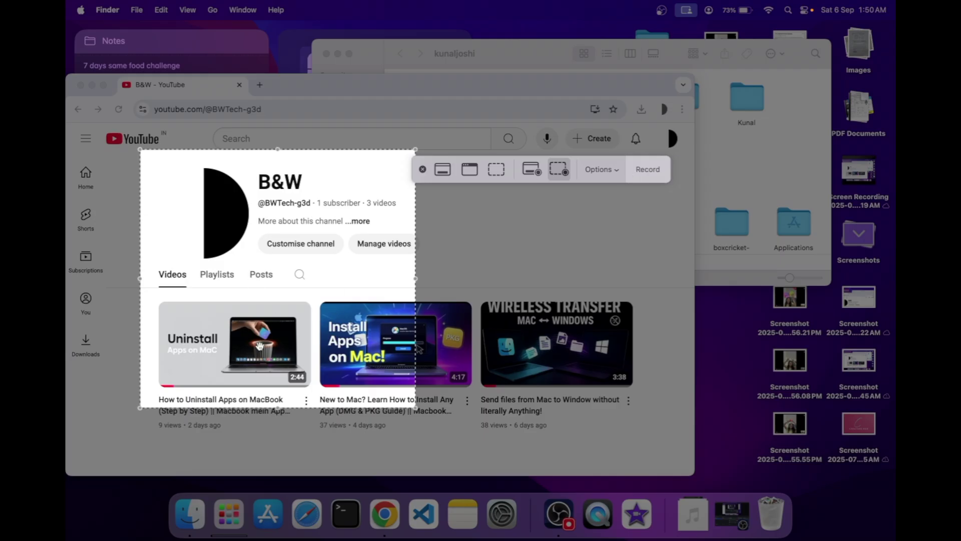
left_click(618, 173)
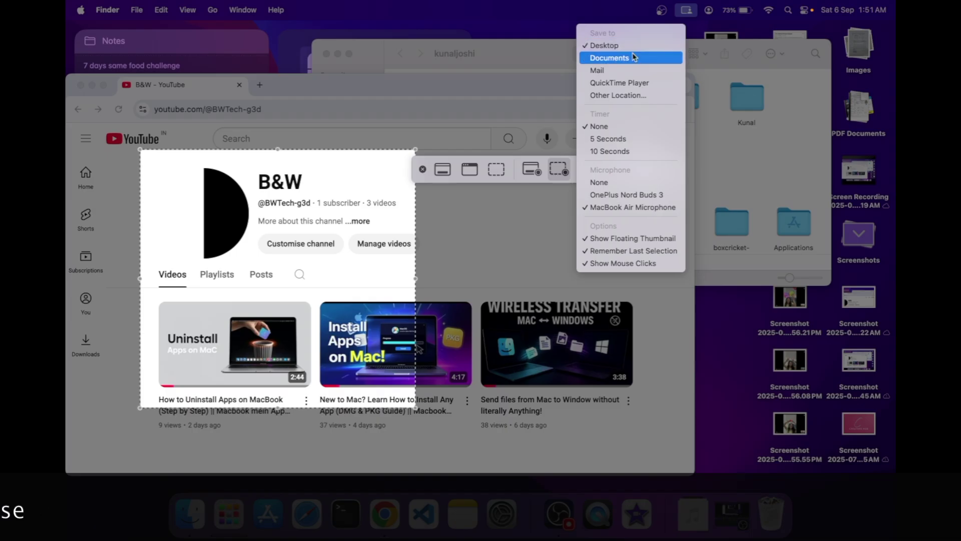
left_click(614, 99)
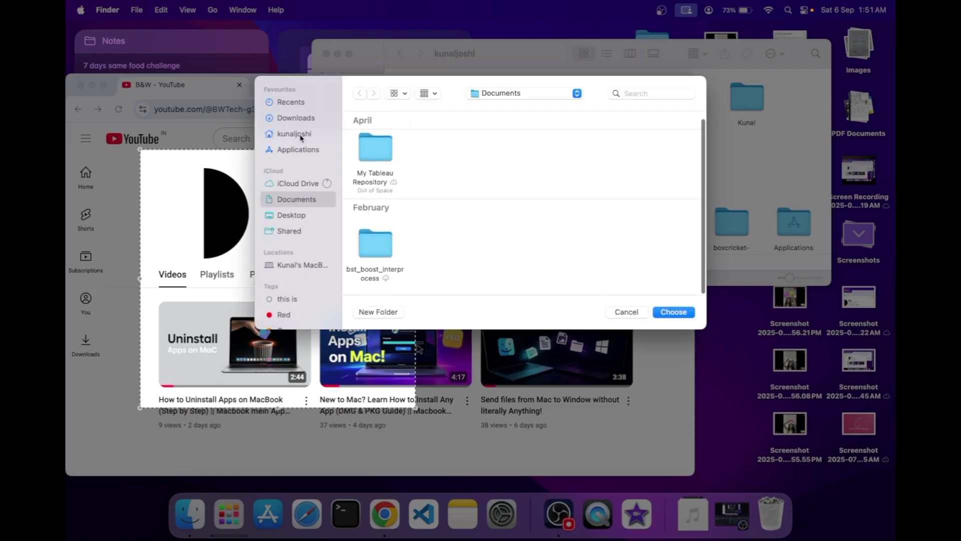
left_click(294, 134)
scroll(388, 226, "down", 5)
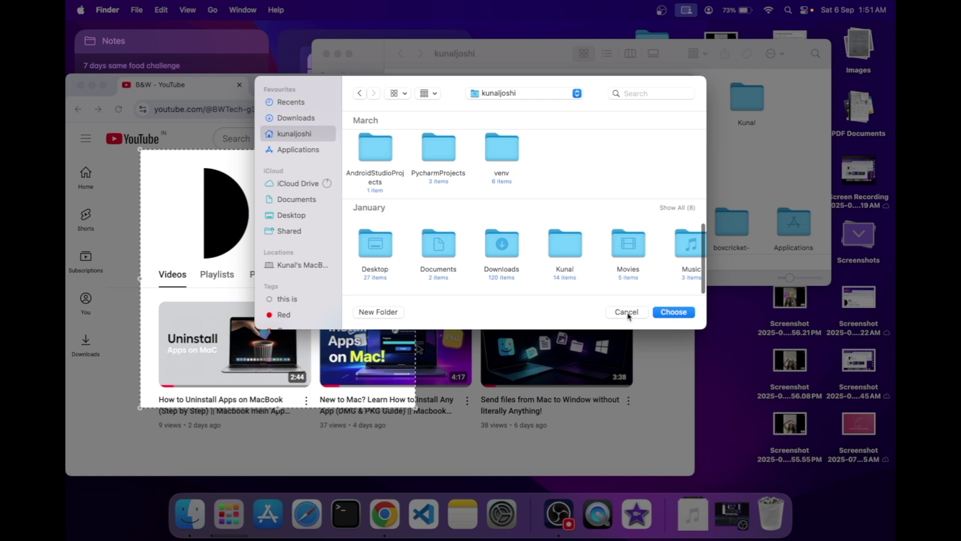
left_click(626, 311)
Step: Set the recording timer to 5 seconds and review the remaining capture options
left_click(615, 169)
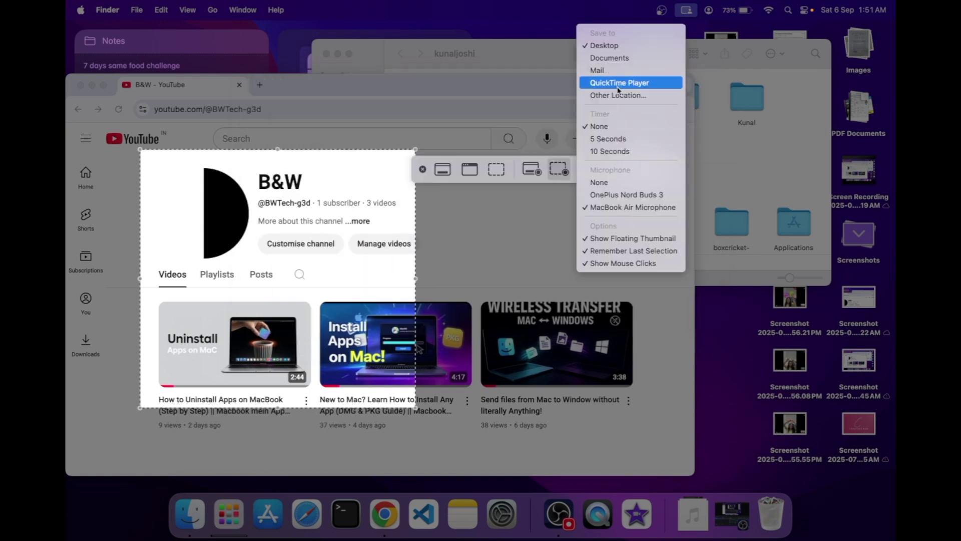
left_click(615, 138)
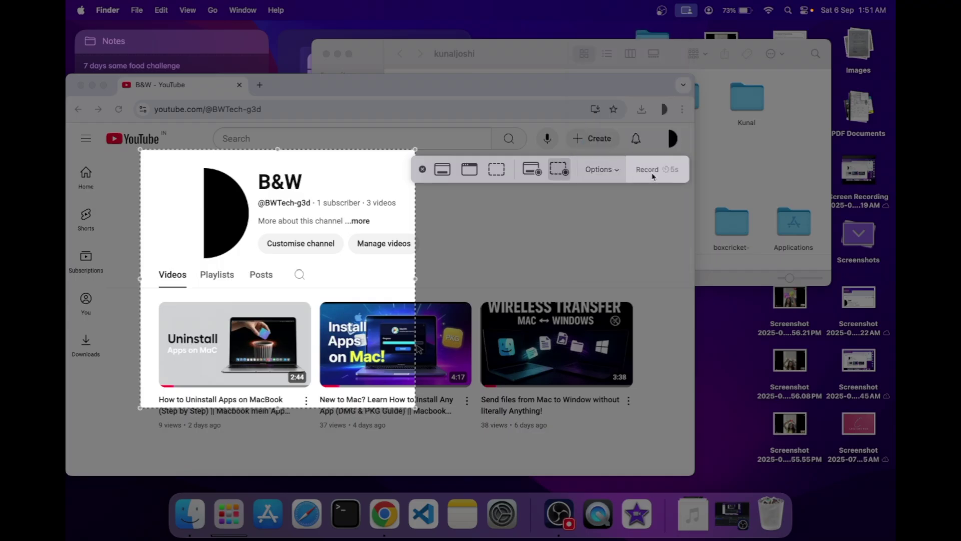
left_click(610, 172)
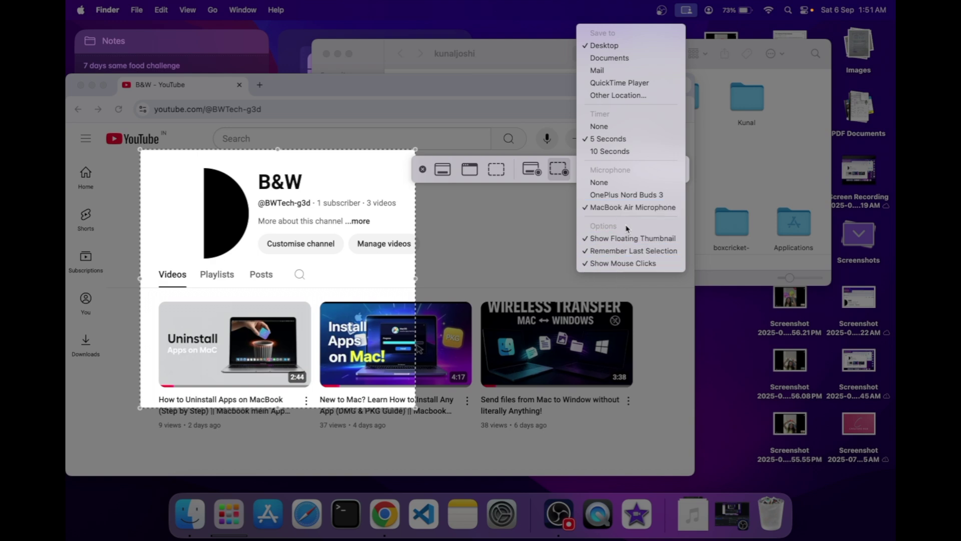
left_click(571, 172)
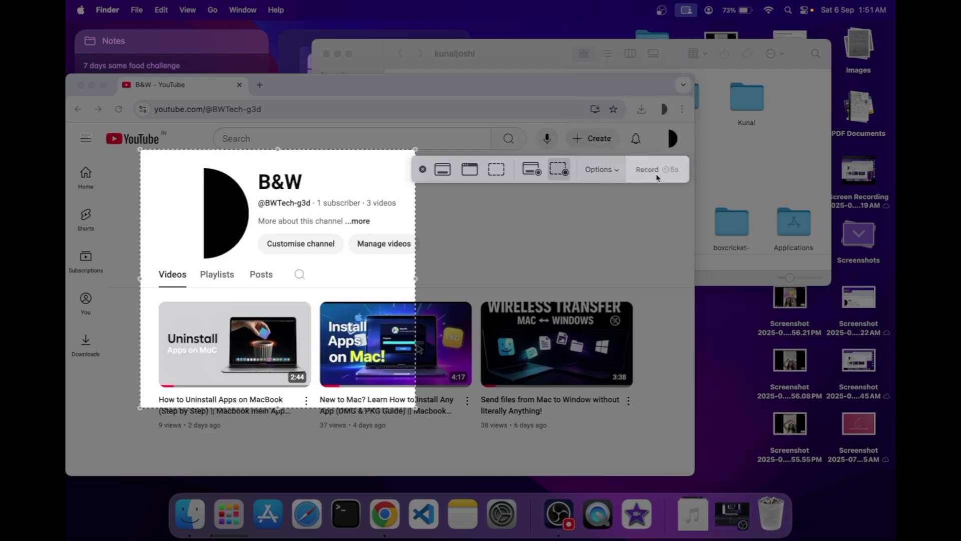
Step: Record the selected portion, stop the recording, and open the clip from its thumbnail to play it
left_click(656, 174)
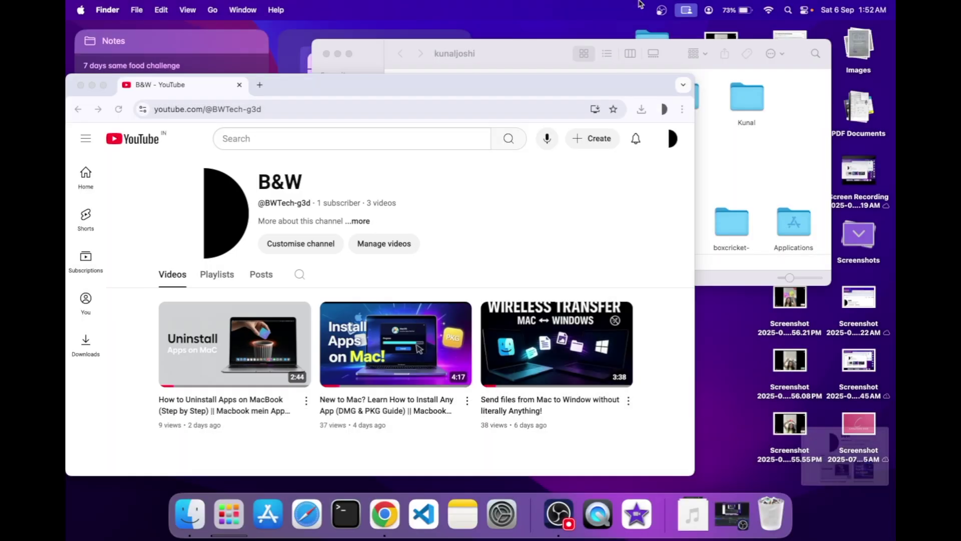
key("Return")
left_click(848, 459)
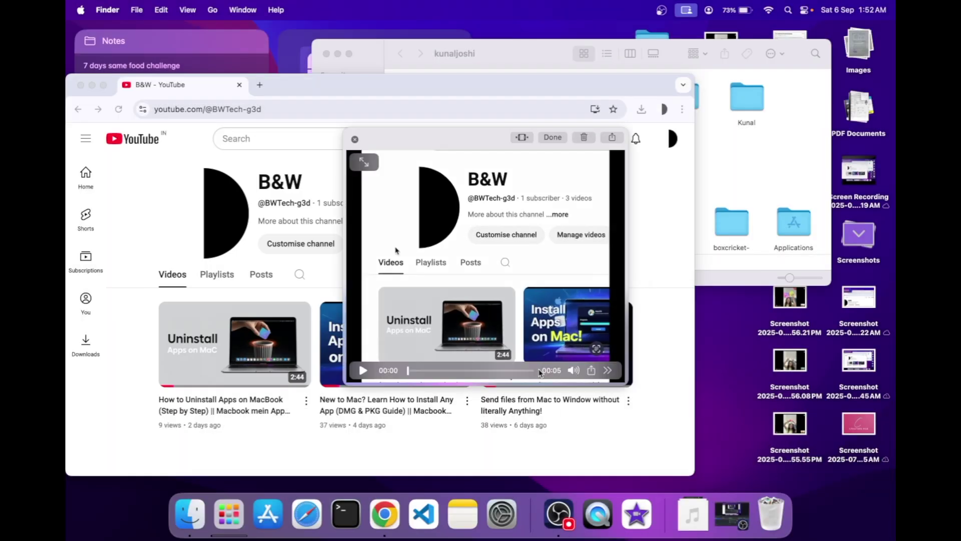
left_click(363, 370)
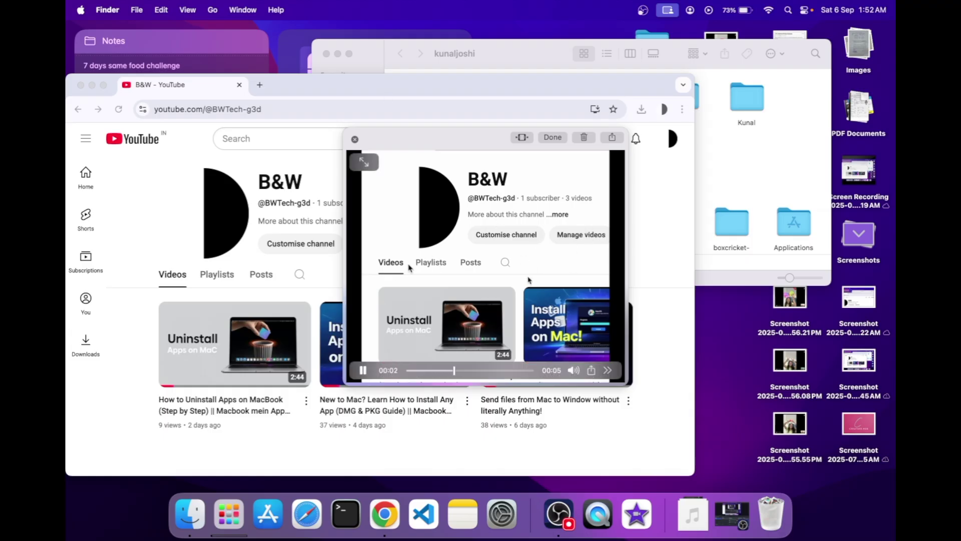